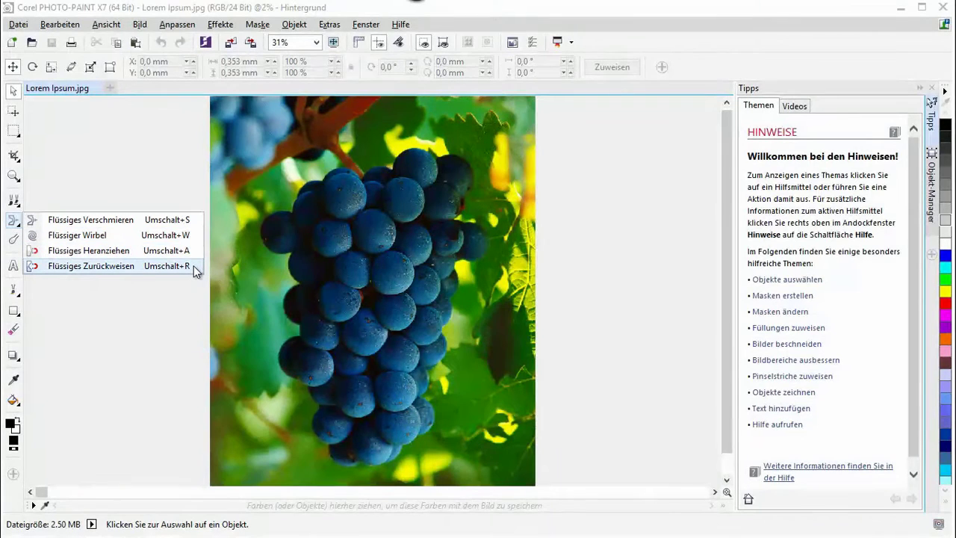
- Show the Hilfsmittel 'Flüssig' toolbar in the workspace
left_click(198, 297)
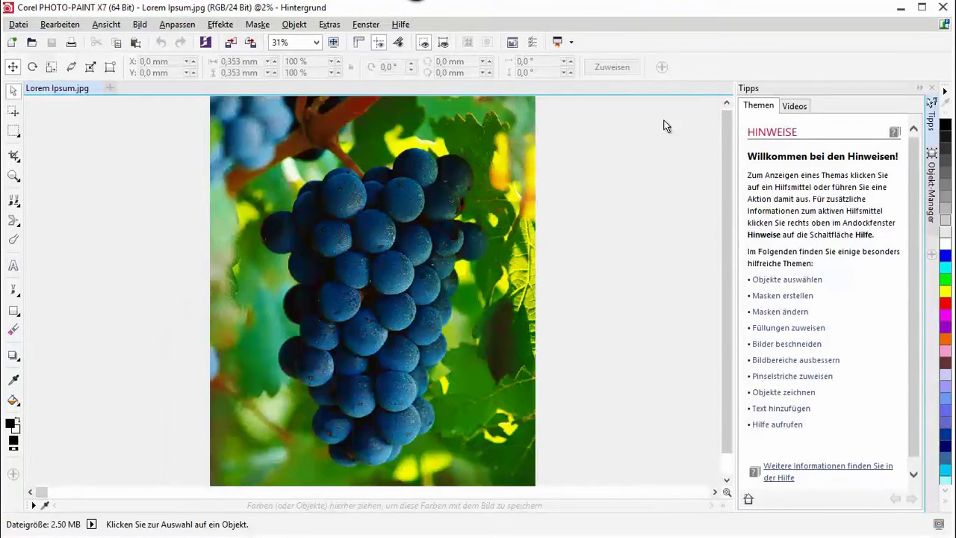
right_click(686, 72)
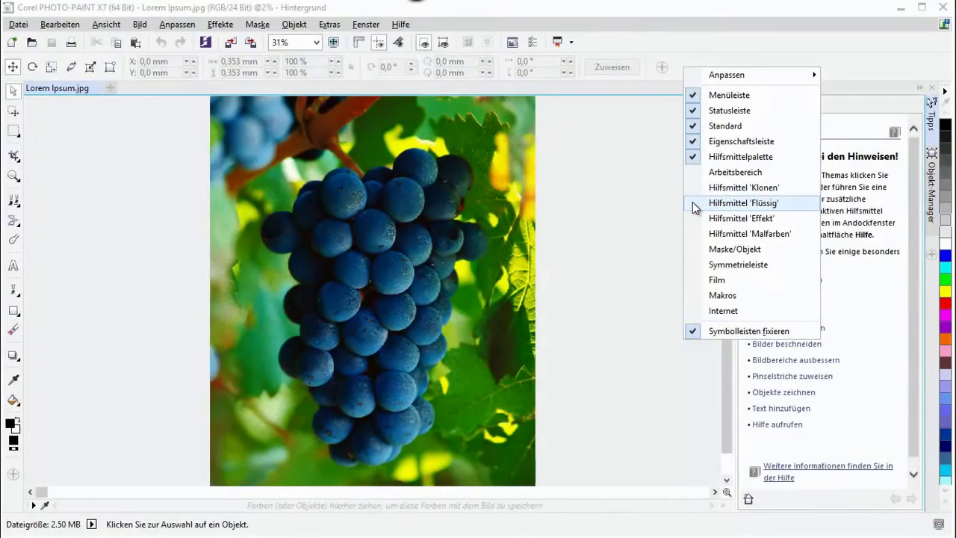
left_click(740, 202)
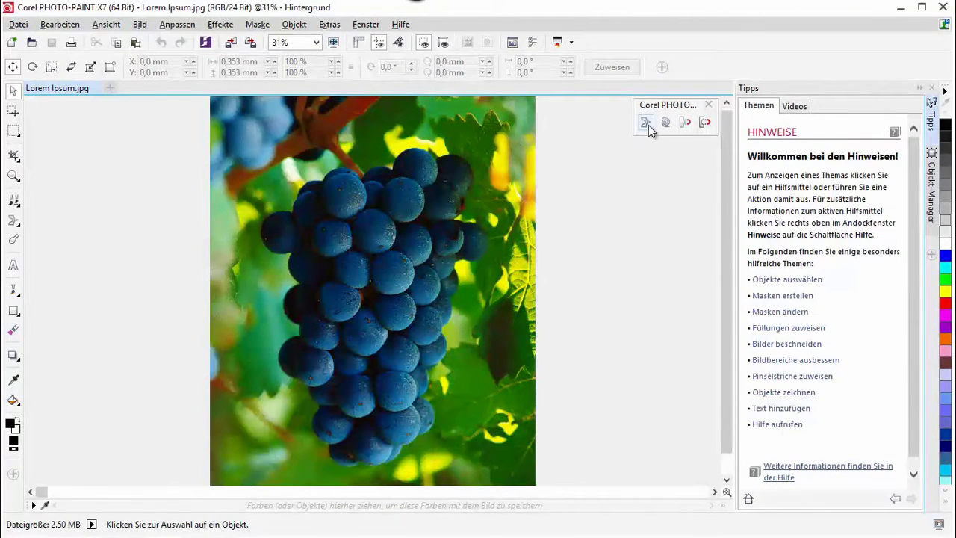
- Smear the background all around the grape bunch using Flüssiges Verschmieren with a tip size of 200
left_click(646, 124)
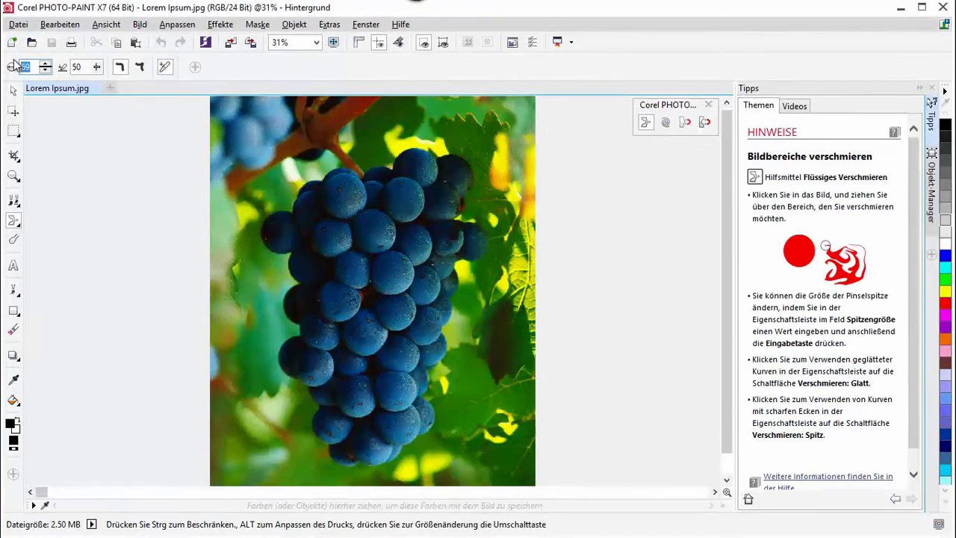
type("200")
mouse_move(278, 138)
left_mouse_down()
mouse_move(378, 125)
mouse_move(450, 134)
mouse_move(394, 120)
mouse_move(426, 118)
mouse_move(500, 149)
mouse_move(512, 185)
mouse_move(491, 225)
mouse_move(506, 179)
mouse_move(509, 249)
mouse_move(493, 300)
mouse_move(502, 297)
mouse_move(507, 260)
mouse_move(508, 291)
left_mouse_up()
mouse_move(504, 358)
left_mouse_down()
mouse_move(479, 399)
mouse_move(495, 341)
left_mouse_up()
left_click_drag(467, 456, 425, 474)
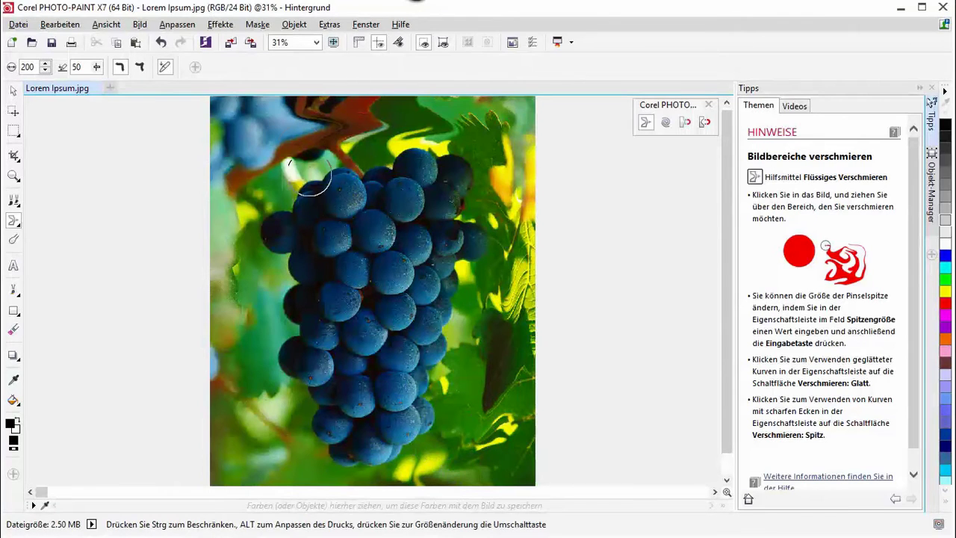
mouse_move(296, 135)
left_mouse_down()
mouse_move(254, 153)
mouse_move(222, 203)
mouse_move(215, 267)
mouse_move(230, 296)
left_mouse_up()
mouse_move(245, 255)
left_mouse_down()
mouse_move(241, 364)
mouse_move(267, 426)
left_mouse_up()
mouse_move(246, 360)
left_mouse_down()
mouse_move(287, 438)
mouse_move(256, 428)
mouse_move(293, 460)
left_mouse_up()
left_click_drag(248, 428, 296, 469)
mouse_move(514, 396)
left_mouse_down()
mouse_move(507, 420)
mouse_move(457, 465)
left_mouse_up()
mouse_move(502, 377)
left_mouse_down()
mouse_move(487, 410)
mouse_move(425, 466)
left_mouse_up()
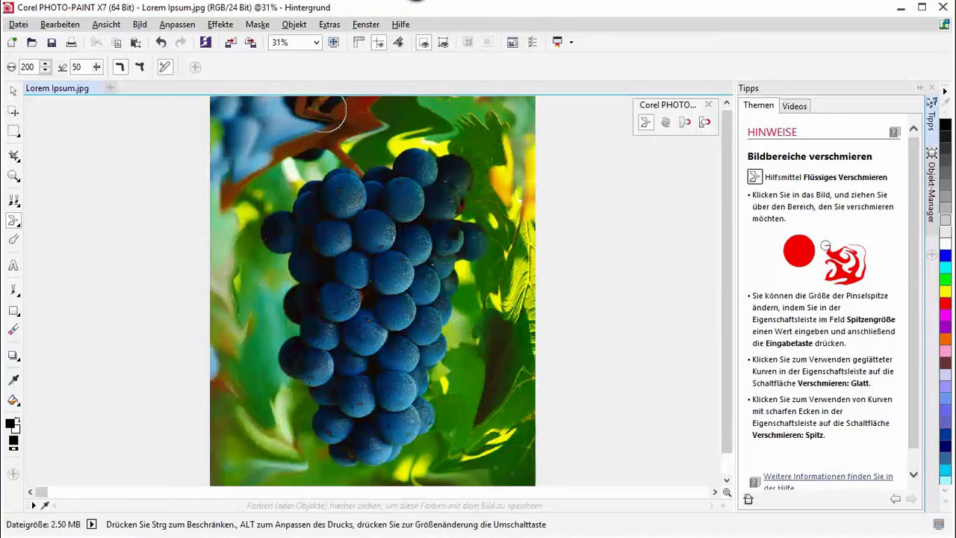
mouse_move(327, 113)
left_mouse_down()
mouse_move(421, 112)
mouse_move(489, 136)
left_mouse_up()
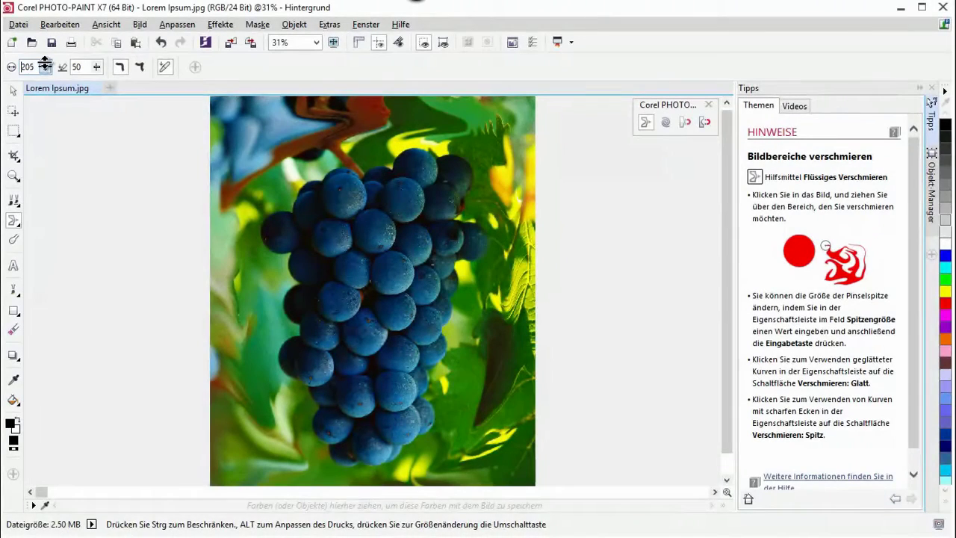
- Set the smear tip size to 260 and smear the background left of the grapes downward
left_click_drag(45, 67, 44, 51)
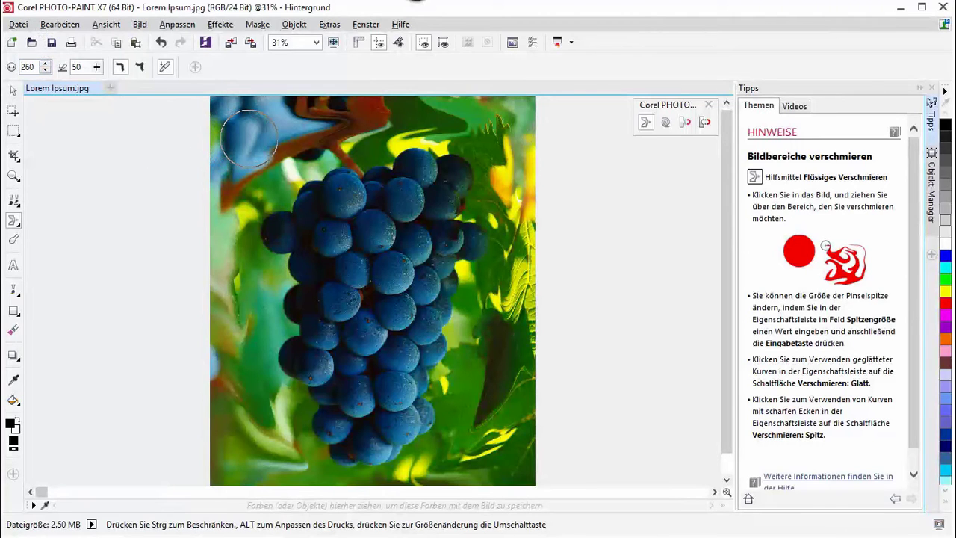
mouse_move(249, 140)
left_mouse_down()
mouse_move(417, 124)
mouse_move(483, 138)
mouse_move(506, 165)
mouse_move(498, 295)
mouse_move(512, 269)
mouse_move(511, 313)
mouse_move(487, 382)
mouse_move(436, 456)
mouse_move(278, 412)
left_mouse_up()
mouse_move(244, 323)
left_mouse_down()
mouse_move(256, 416)
mouse_move(286, 433)
left_mouse_up()
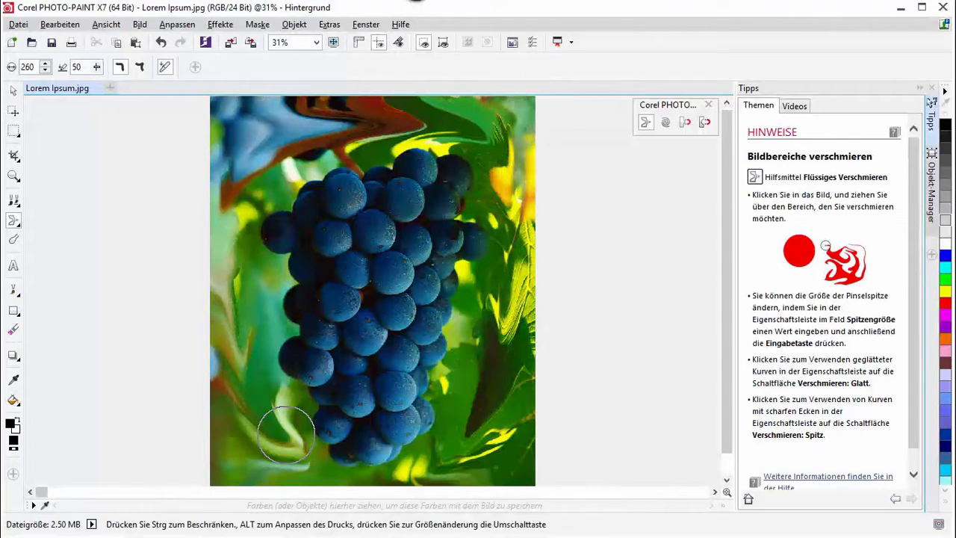
- Enlarge the smear tip to 372 and smear the background around the grapes, at pressure 50 and again at pressure 86
left_click_drag(260, 426, 260, 427, "shift")
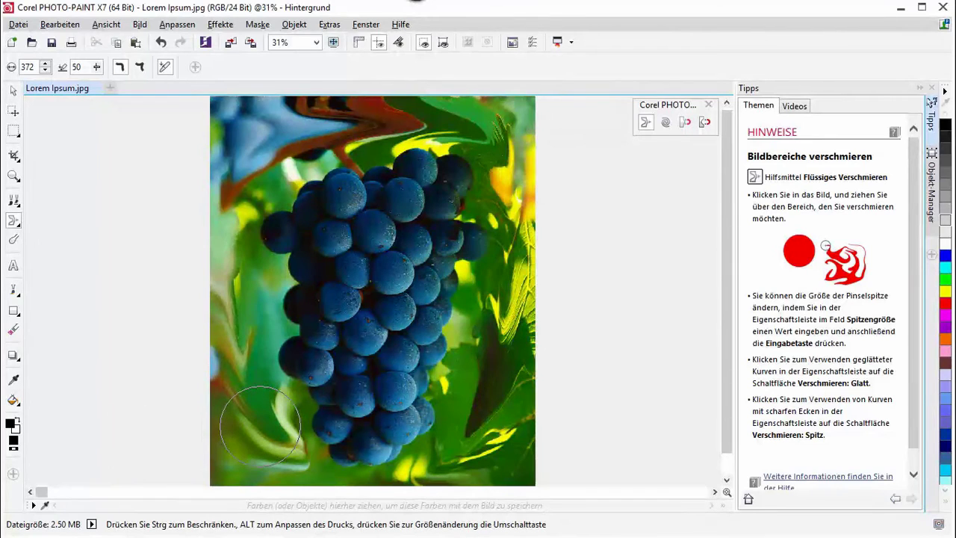
mouse_move(225, 120)
left_mouse_down()
mouse_move(299, 134)
mouse_move(396, 127)
mouse_move(489, 149)
mouse_move(504, 261)
mouse_move(493, 373)
mouse_move(419, 449)
mouse_move(221, 291)
mouse_move(233, 360)
mouse_move(316, 441)
left_mouse_up()
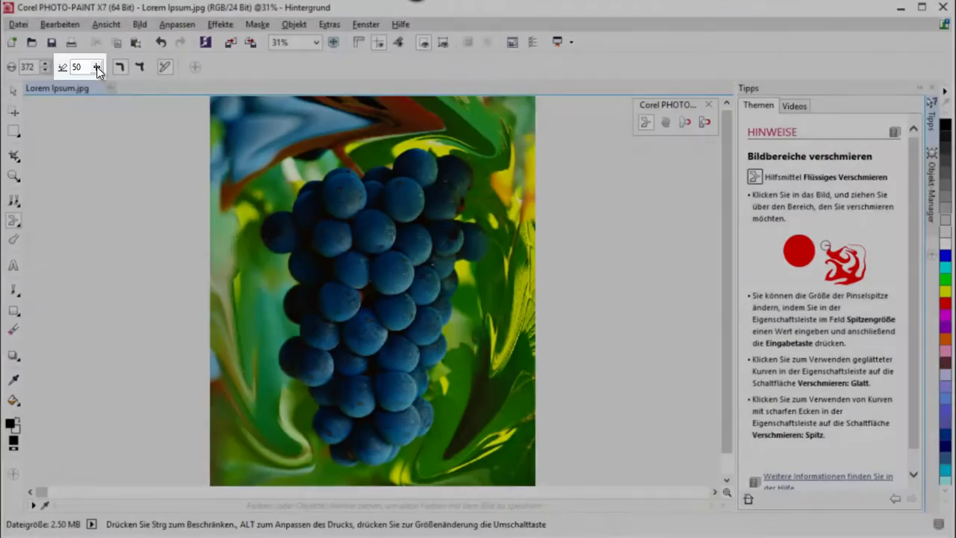
left_click_drag(97, 67, 106, 69)
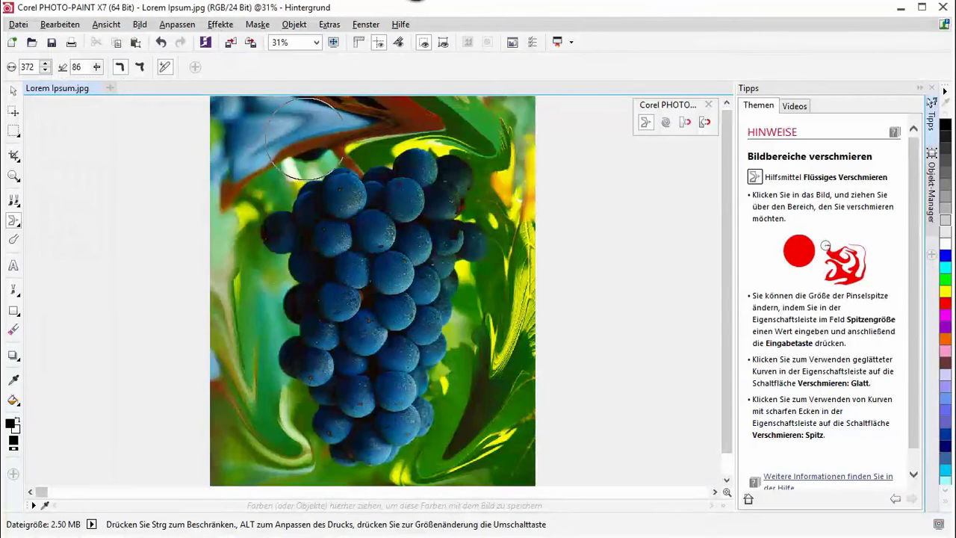
mouse_move(304, 138)
left_mouse_down()
mouse_move(424, 127)
mouse_move(474, 145)
mouse_move(495, 202)
mouse_move(499, 174)
mouse_move(508, 240)
mouse_move(502, 331)
mouse_move(445, 440)
left_mouse_up()
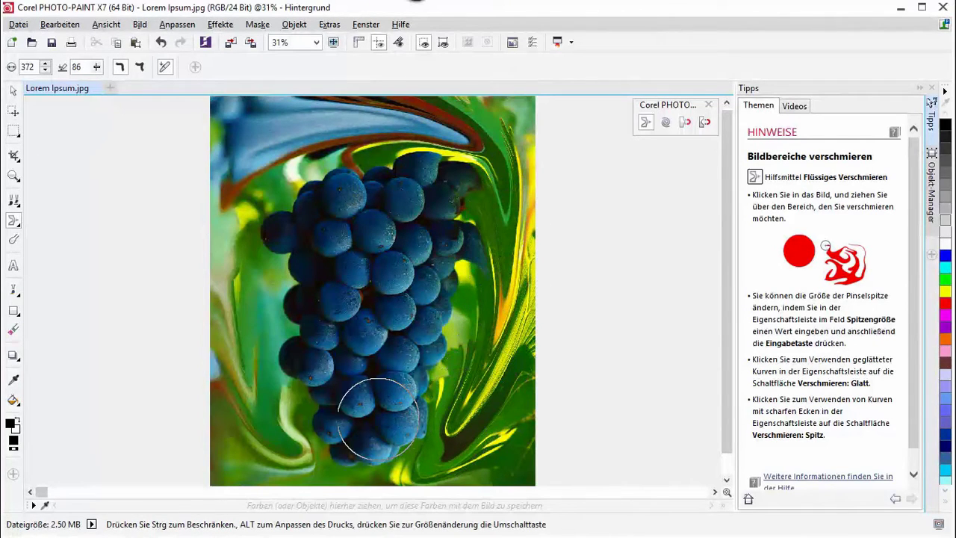
- Smear the background at the lower left of the grapes at pressure 1 and again at pressure 89
key("alt")
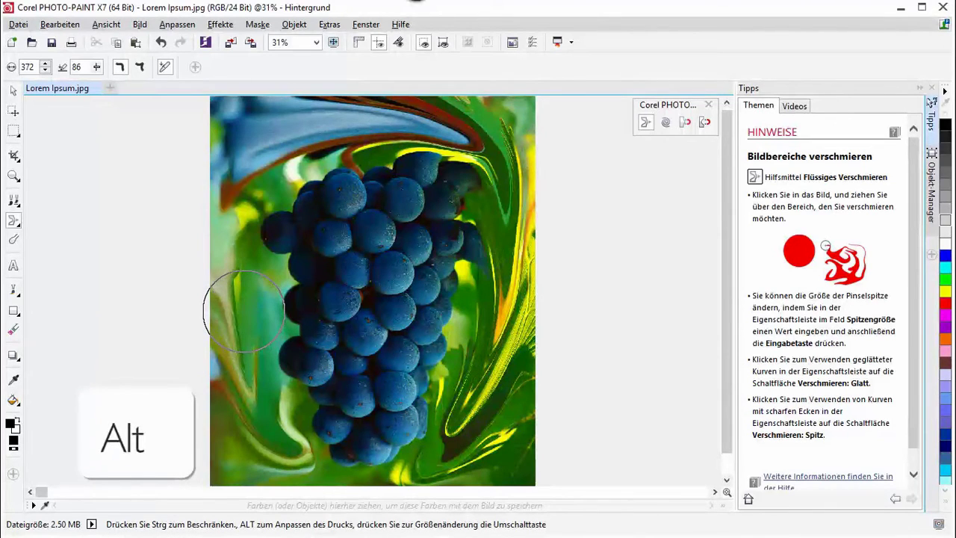
mouse_move(243, 312)
left_mouse_down()
mouse_move(202, 307)
mouse_move(261, 307)
left_mouse_up()
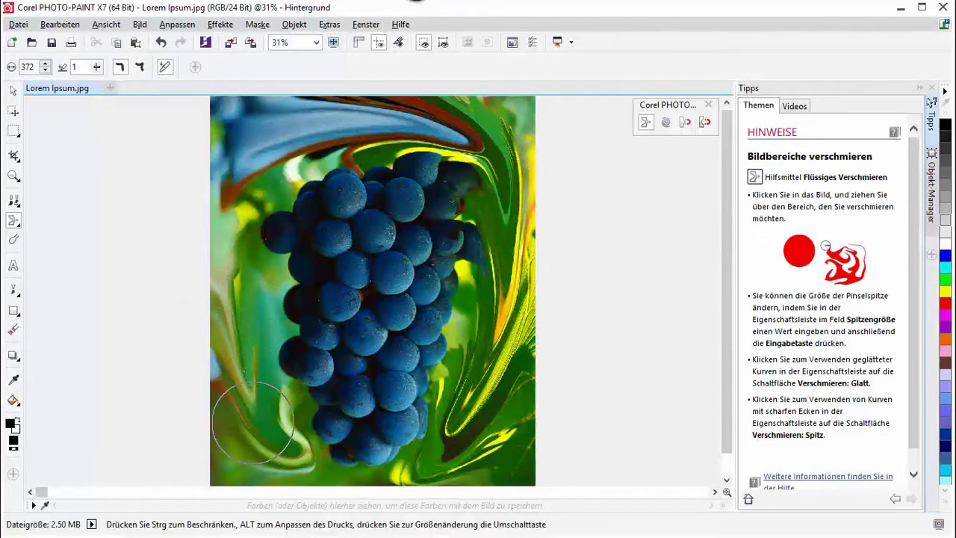
mouse_move(252, 421)
left_mouse_down()
mouse_move(290, 456)
mouse_move(248, 416)
mouse_move(273, 417)
mouse_move(231, 417)
mouse_move(242, 412)
mouse_move(282, 455)
mouse_move(304, 462)
mouse_move(255, 424)
mouse_move(289, 415)
left_mouse_up()
key("alt")
mouse_move(237, 398)
left_mouse_down()
mouse_move(251, 424)
mouse_move(308, 464)
left_mouse_up()
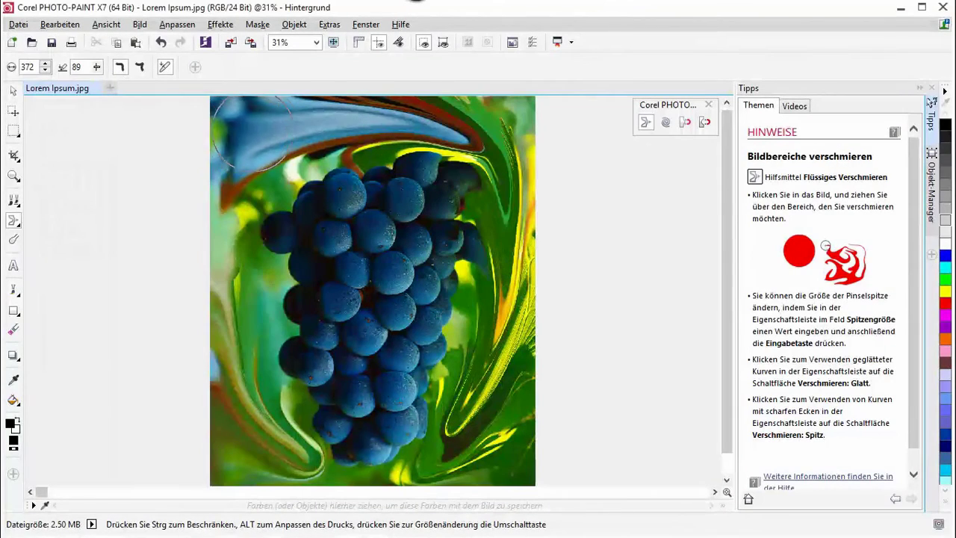
- Switch the smear style to Spitz and smear the background along the right side and below the grapes
mouse_move(253, 135)
left_mouse_down()
mouse_move(271, 153)
mouse_move(251, 160)
mouse_move(262, 141)
mouse_move(278, 138)
mouse_move(265, 129)
mouse_move(285, 133)
mouse_move(252, 135)
left_mouse_up()
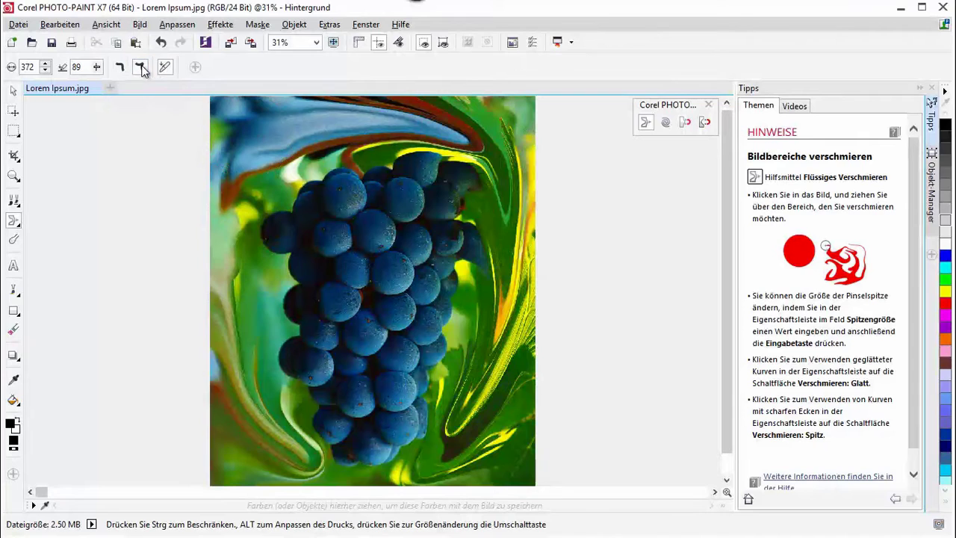
mouse_move(481, 160)
left_mouse_down()
mouse_move(512, 219)
mouse_move(504, 186)
mouse_move(516, 205)
mouse_move(519, 271)
left_mouse_up()
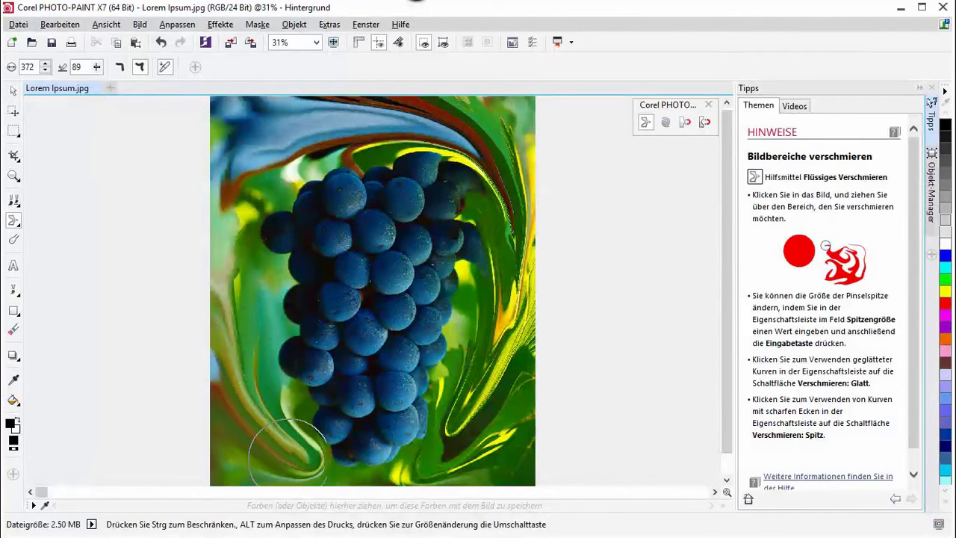
left_click_drag(310, 464, 371, 468)
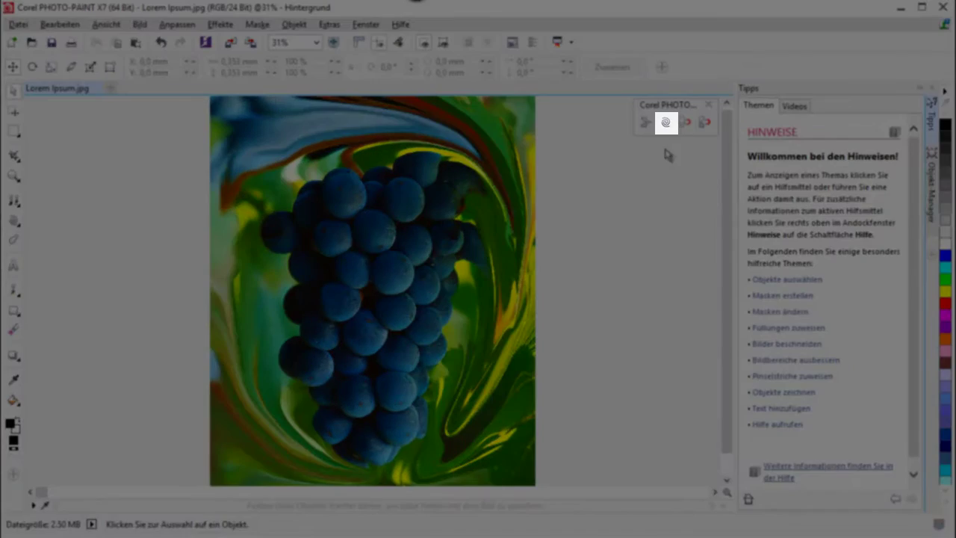
- Add a counterclockwise swirl in each of the photo's four corners using Flüssiger Wirbel with tip size 372 and rate 50
left_click(665, 123)
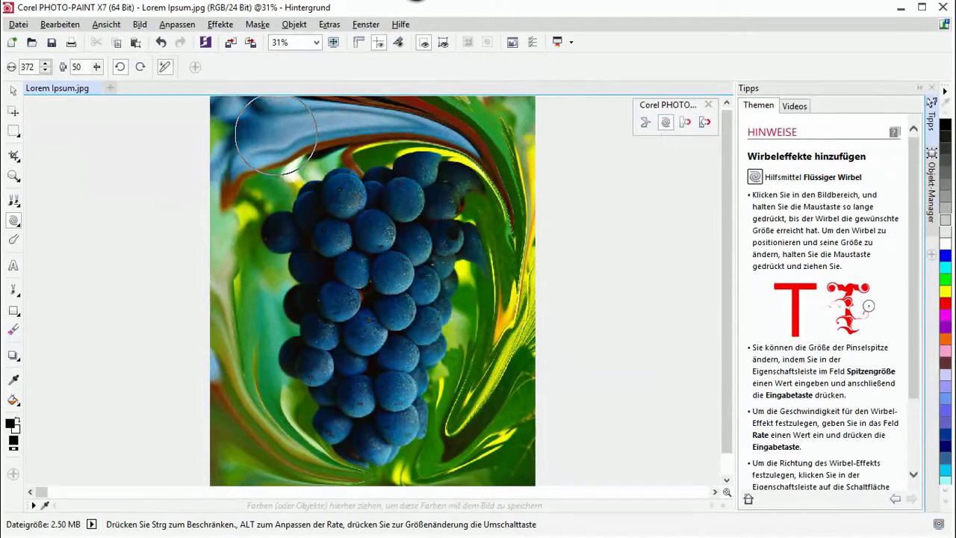
left_click_drag(276, 135, 276, 135)
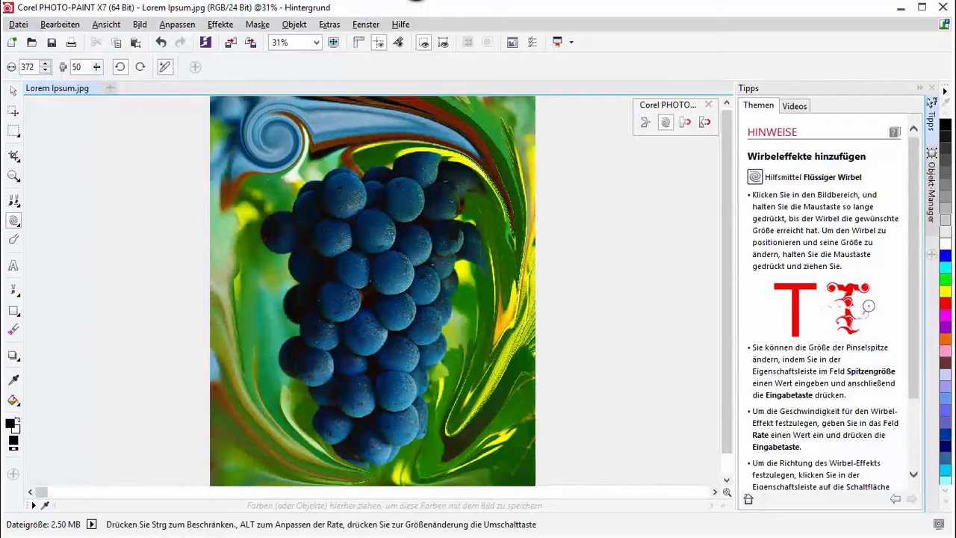
left_click_drag(493, 138, 493, 140)
left_click_drag(268, 433, 267, 434)
left_click_drag(476, 432, 477, 432)
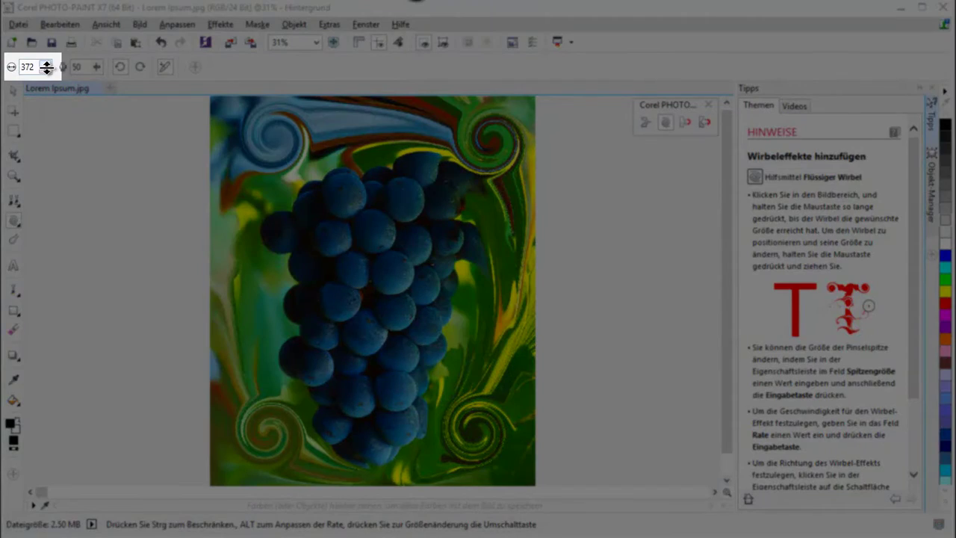
- Reduce the swirl tip size to 348 and further to 197, and add a small swirl in the blue upper-left corner
left_click_drag(47, 68, 43, 79)
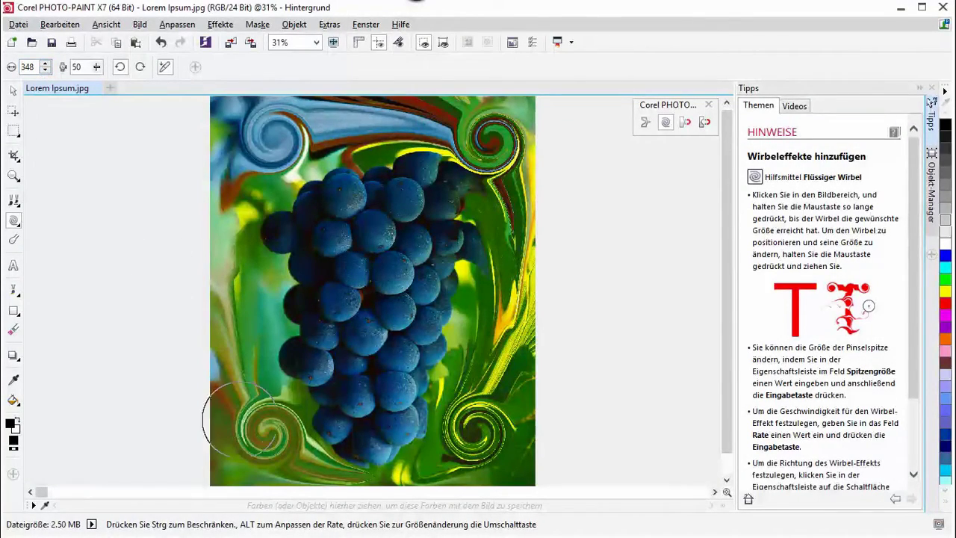
key("shift")
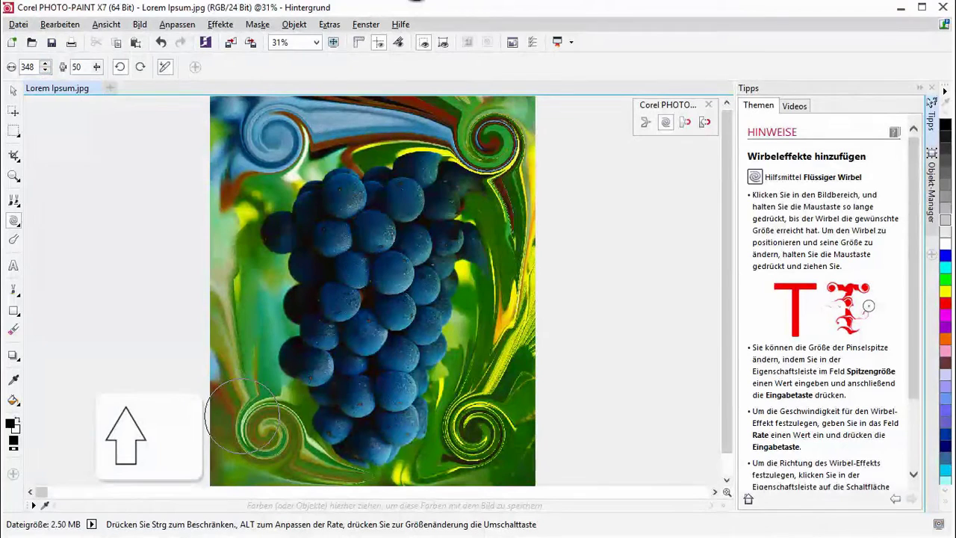
left_click_drag(242, 416, 242, 408)
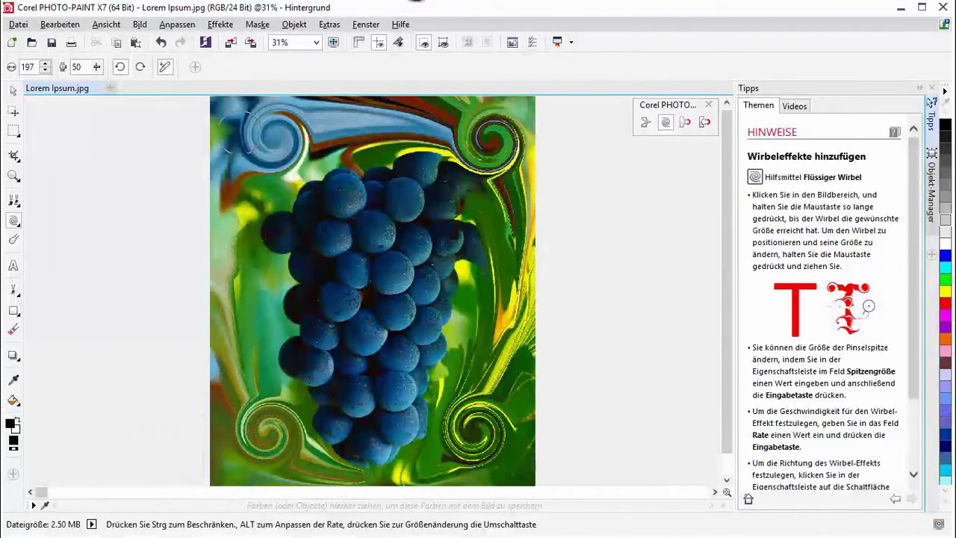
left_click_drag(245, 142, 245, 142)
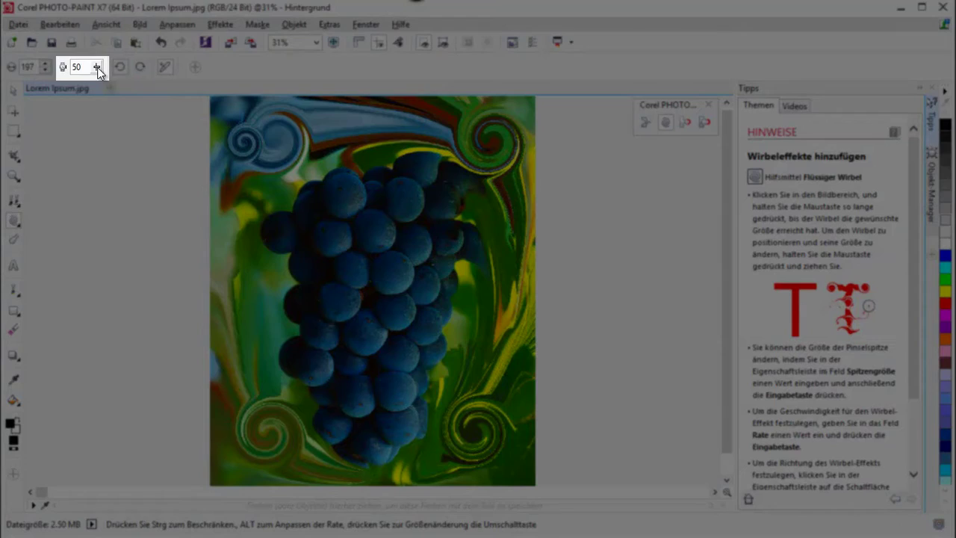
- Set the swirl rate to 100 and swirl the background from the upper-right corner down the right side
left_click_drag(96, 67, 133, 92)
mouse_move(497, 138)
left_mouse_down()
mouse_move(498, 192)
mouse_move(516, 226)
mouse_move(507, 289)
left_mouse_up()
left_click_drag(504, 313, 497, 321)
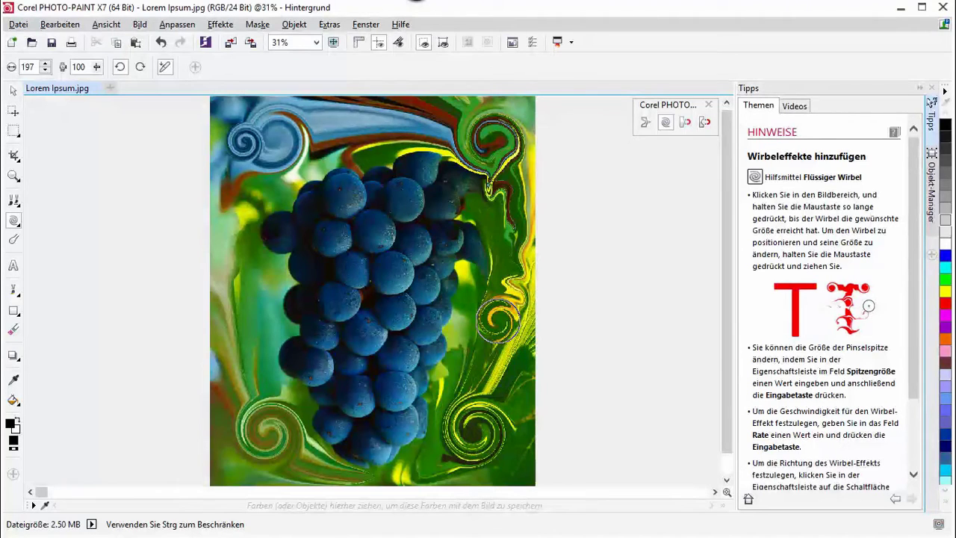
- Set the swirl rate to 97 and distort the lower right side and the existing swirls in both lower corners
key("alt")
mouse_move(497, 320)
left_mouse_down()
mouse_move(455, 316)
mouse_move(510, 334)
mouse_move(508, 352)
mouse_move(492, 362)
mouse_move(509, 363)
mouse_move(489, 353)
mouse_move(487, 367)
mouse_move(537, 362)
mouse_move(491, 369)
mouse_move(498, 394)
mouse_move(489, 405)
mouse_move(499, 406)
mouse_move(485, 396)
mouse_move(553, 393)
left_mouse_up()
key("alt")
key("alt")
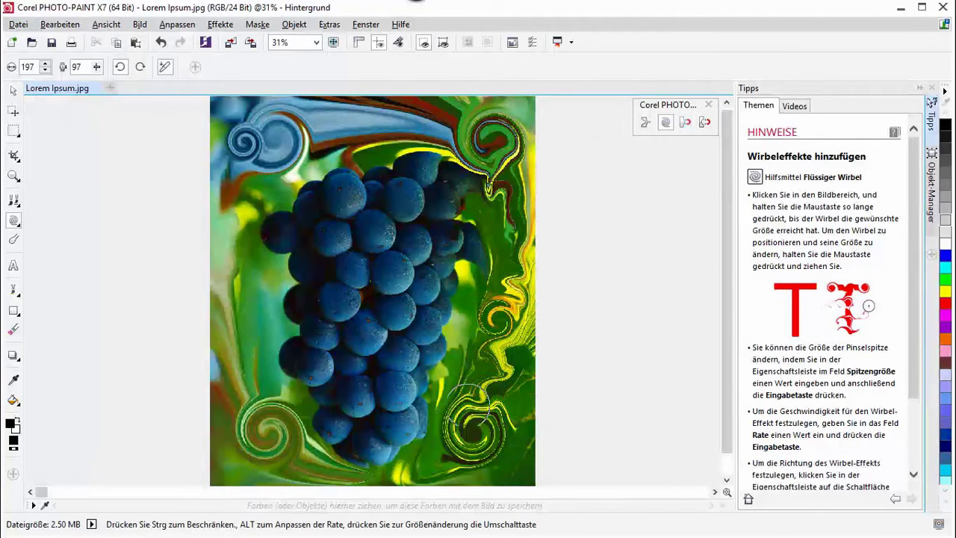
mouse_move(469, 414)
left_mouse_down()
mouse_move(489, 401)
mouse_move(506, 414)
mouse_move(503, 438)
mouse_move(449, 453)
left_mouse_up()
left_click_drag(267, 415, 258, 447)
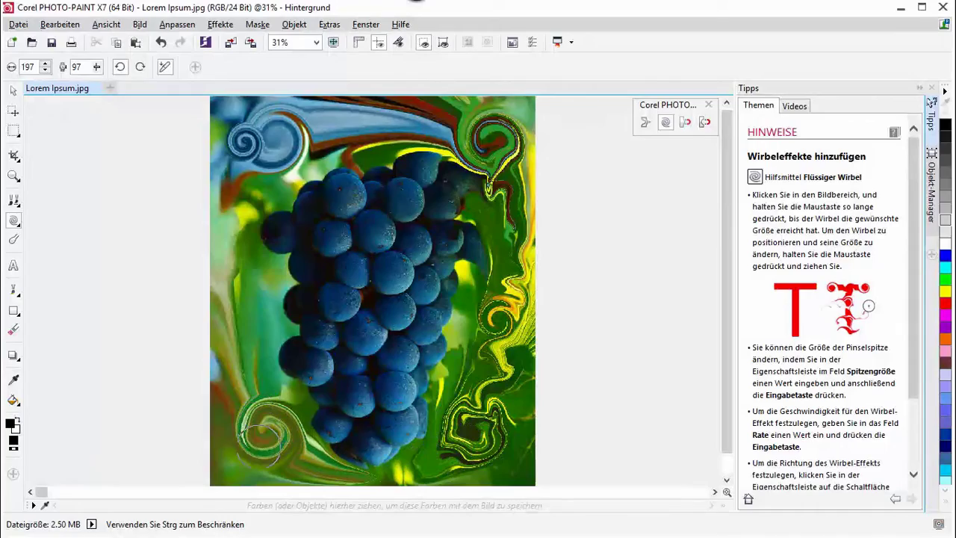
- Change the swirl direction to clockwise and distort the swirls in the two upper corners of the photo
left_click_drag(245, 138, 247, 137)
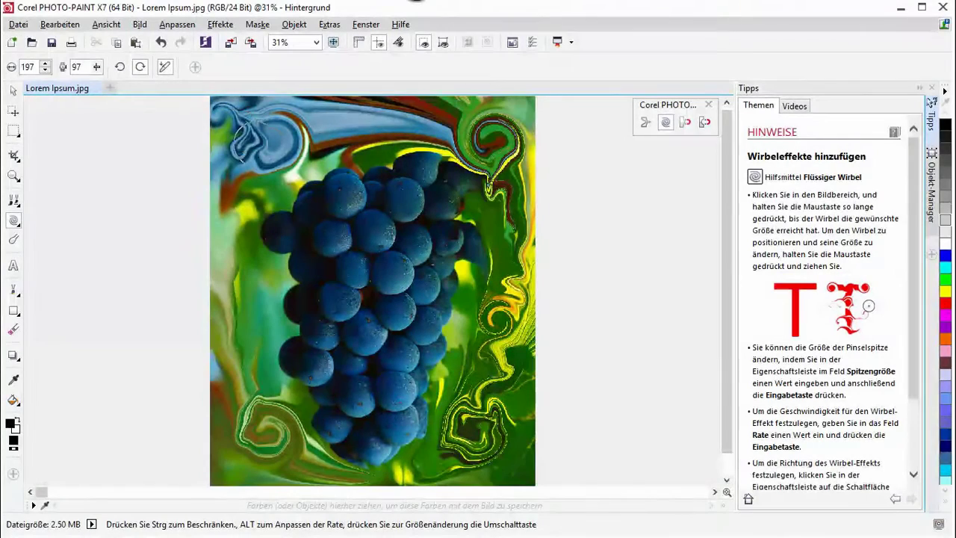
mouse_move(266, 147)
left_mouse_down()
mouse_move(297, 135)
mouse_move(241, 184)
mouse_move(239, 169)
left_mouse_up()
mouse_move(465, 154)
left_mouse_down()
mouse_move(473, 131)
mouse_move(505, 143)
left_mouse_up()
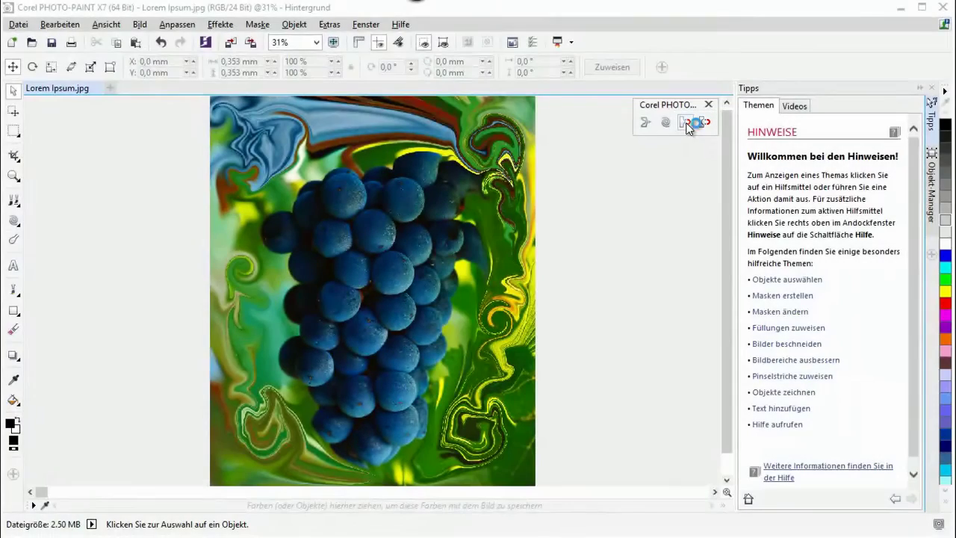
- Pull together the grapes in the upper middle of the bunch using Flüssiges Heranziehen with tip size 278 and rate 71
left_click(688, 125)
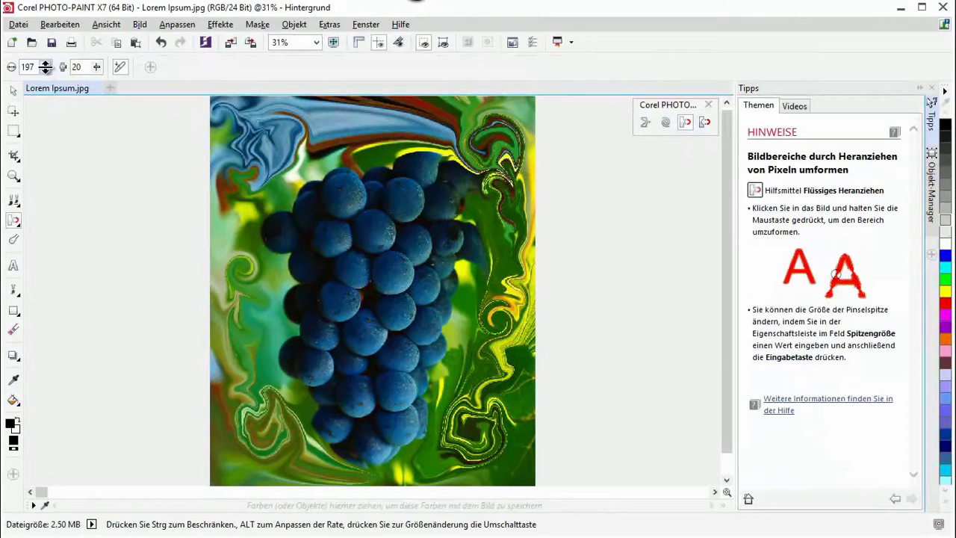
left_click_drag(46, 68, 49, 30)
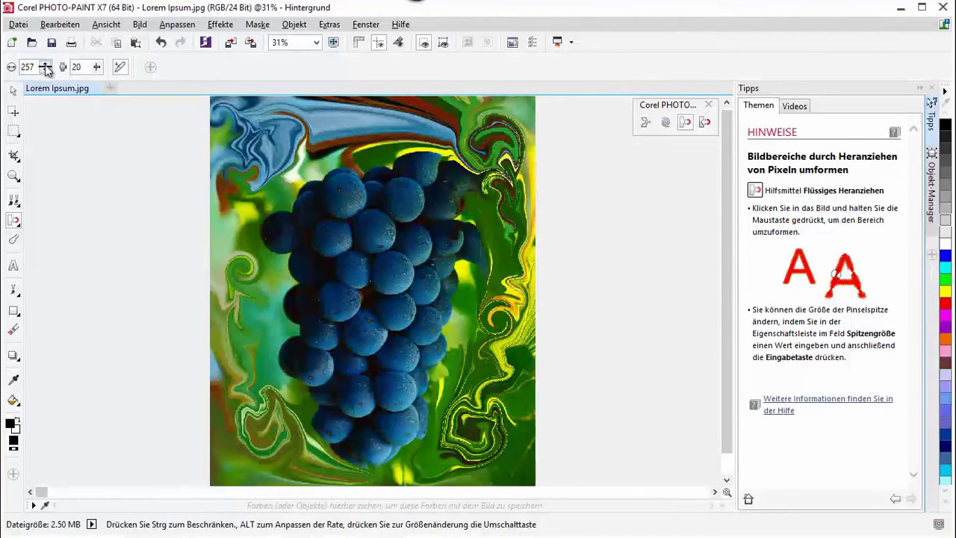
mouse_move(46, 66)
left_mouse_down()
mouse_move(48, 58)
mouse_move(105, 72)
left_mouse_up()
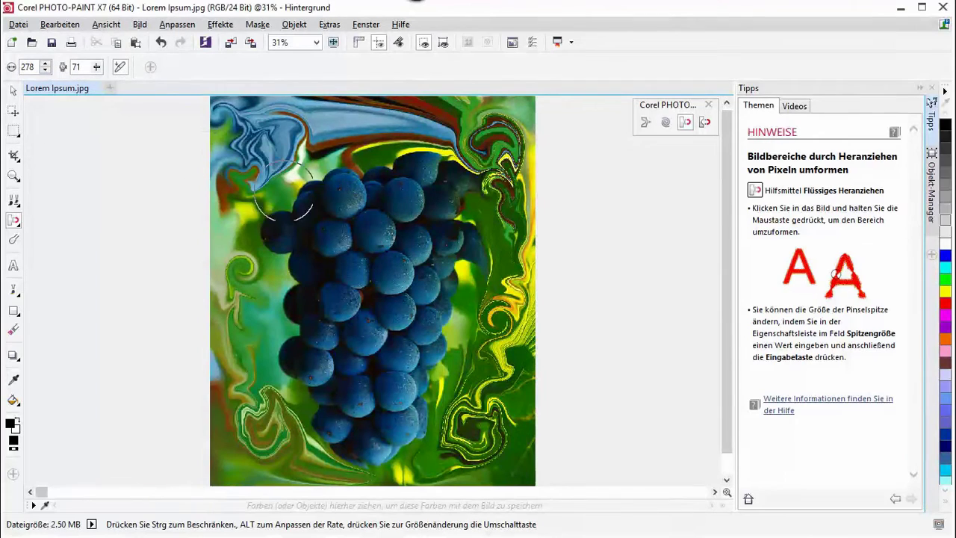
left_click(350, 236)
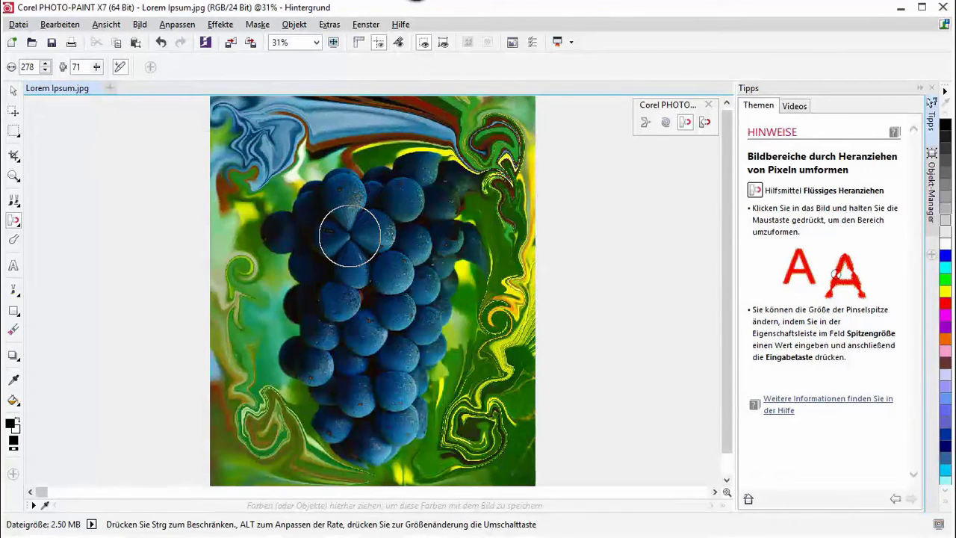
- Pull more upper grapes together, raising the rate to 96 and tip size to 308 between strokes, and undo the last stroke
left_click_drag(350, 236, 423, 217)
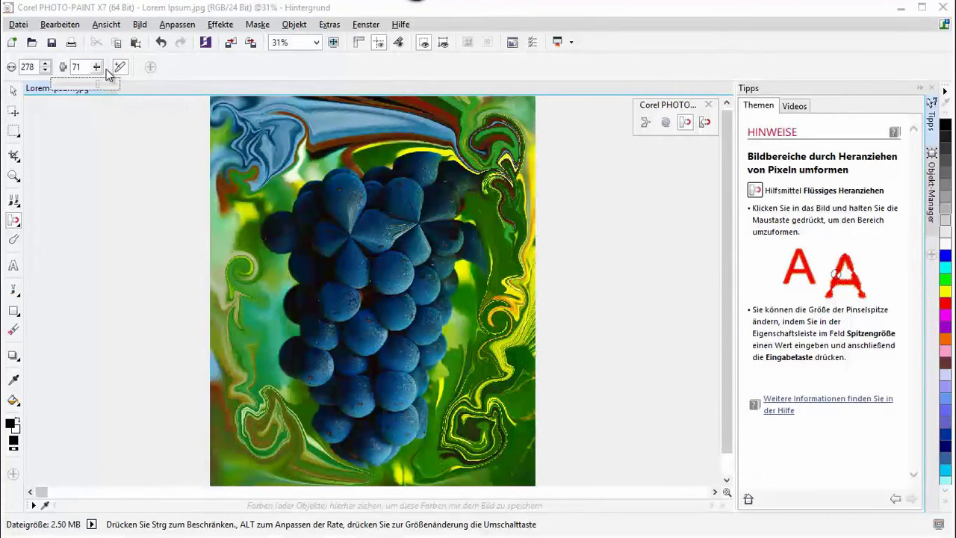
left_click_drag(116, 73, 112, 73)
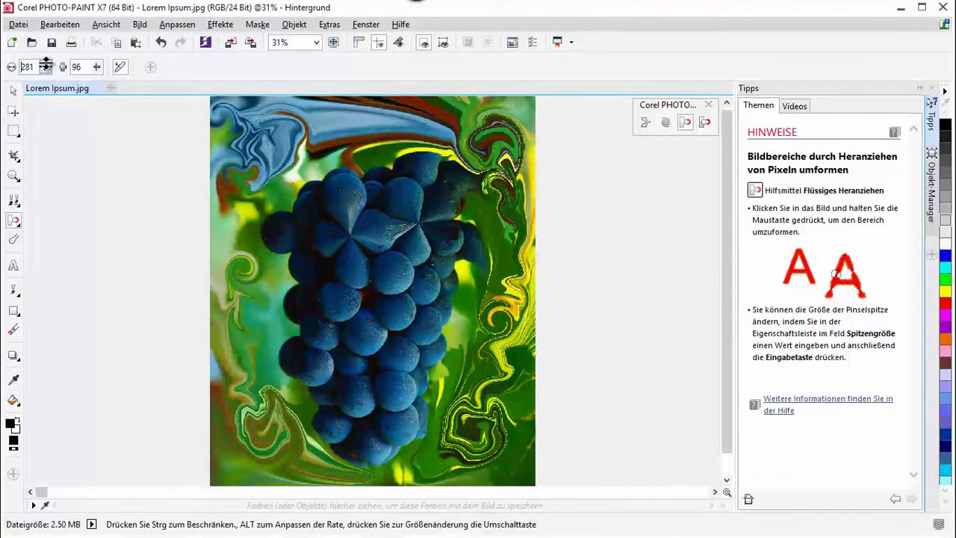
mouse_move(336, 229)
left_mouse_down()
mouse_move(399, 300)
mouse_move(376, 293)
mouse_move(409, 288)
left_mouse_up()
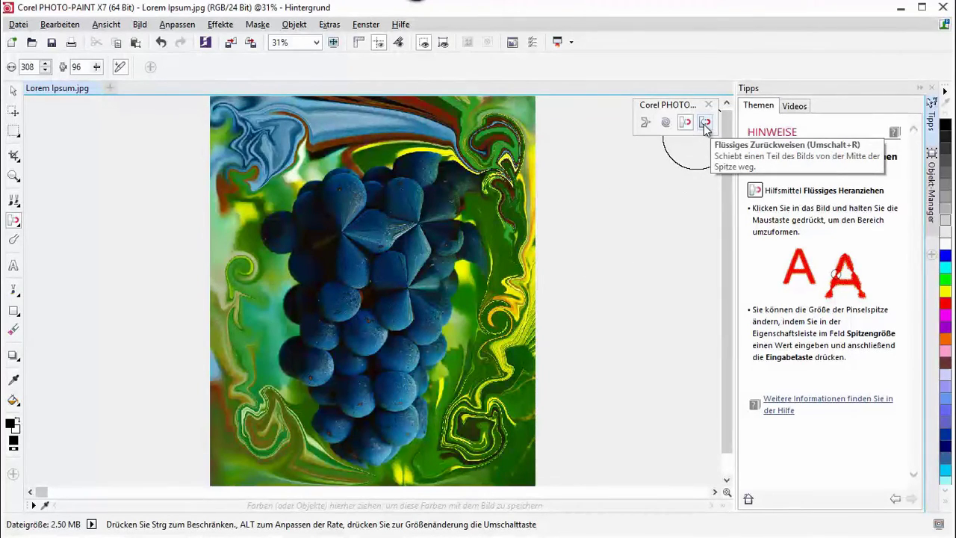
key("ctrl+z")
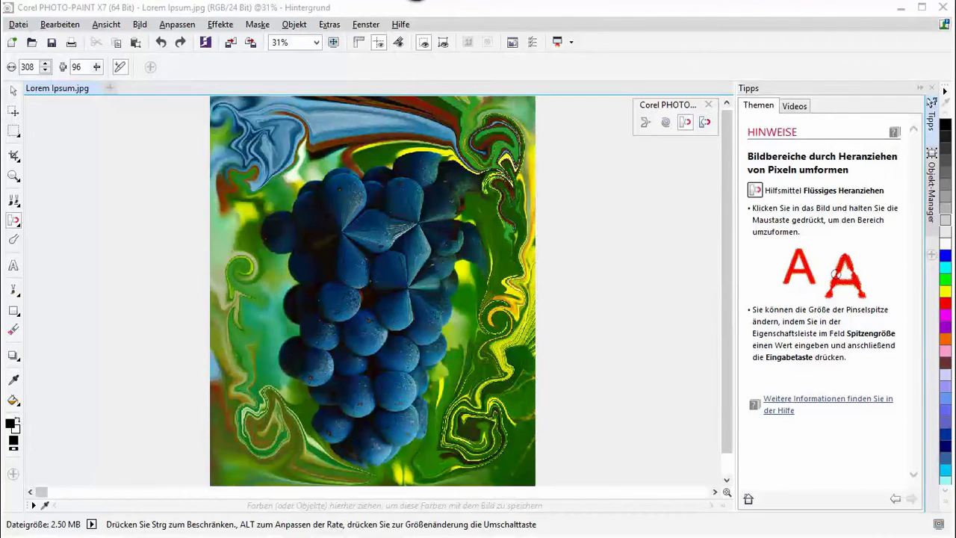
- Bulge three grapes in the lower half of the bunch using Flüssiges Zurückweisen with tip size 308 and rate 96
left_click(705, 123)
left_click_drag(341, 321, 338, 303)
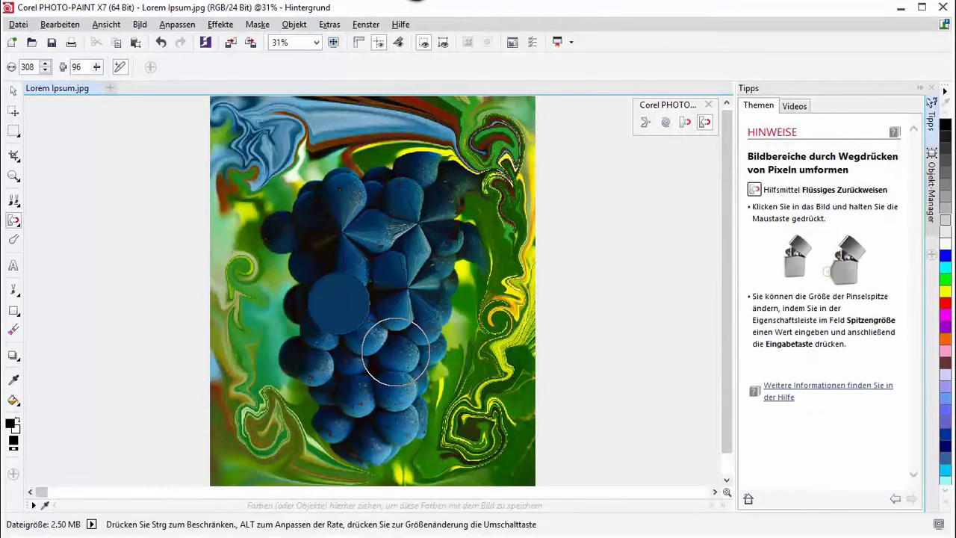
left_click_drag(387, 346, 395, 349)
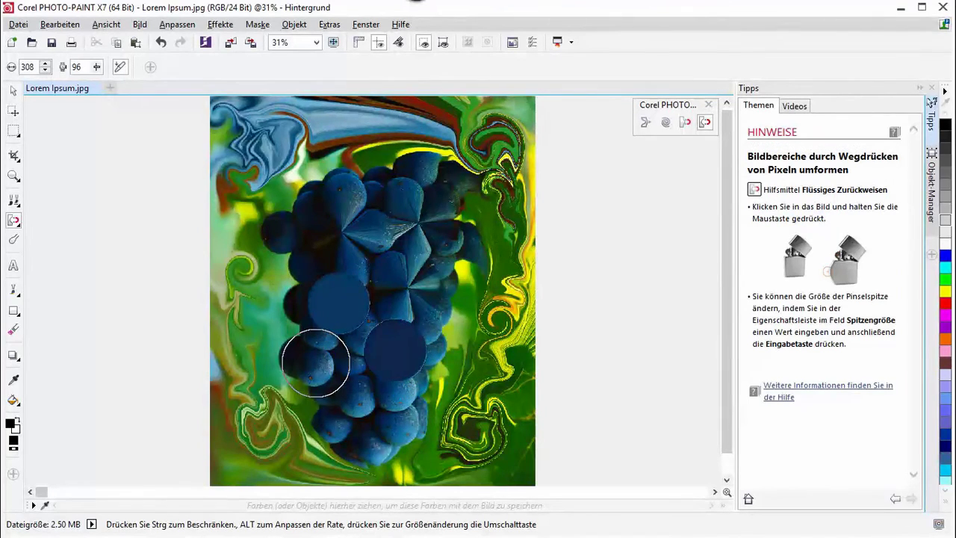
left_click_drag(316, 363, 317, 363)
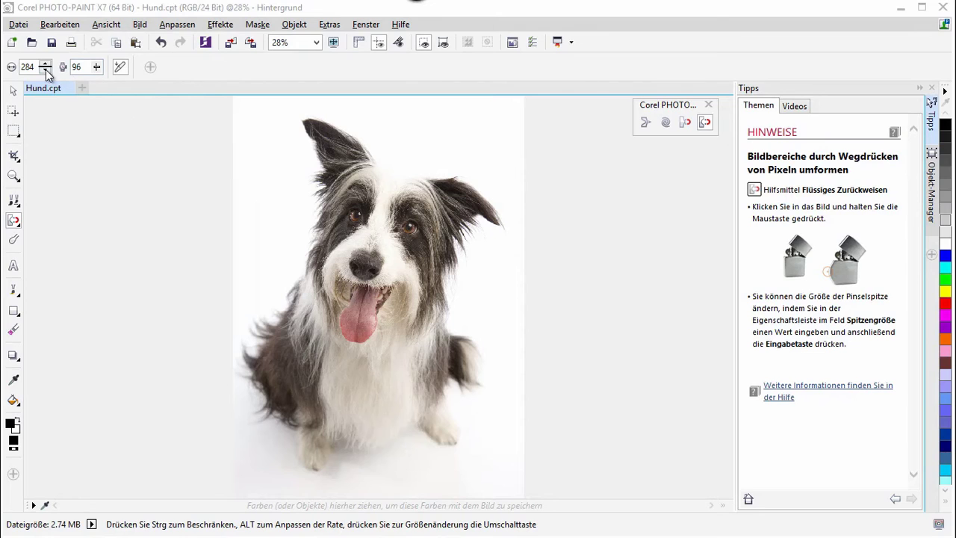
- Set the tip size to 270 and enlarge both eyes and the nose of the dog in Hund.cpt at rate 96
left_click_drag(45, 67, 46, 79)
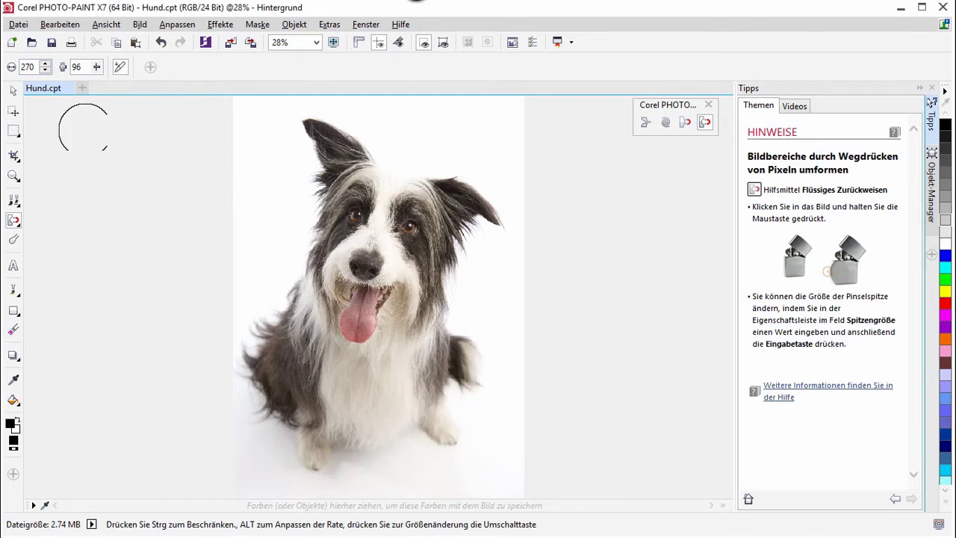
mouse_move(393, 235)
left_mouse_down()
mouse_move(411, 227)
mouse_move(362, 217)
left_mouse_up()
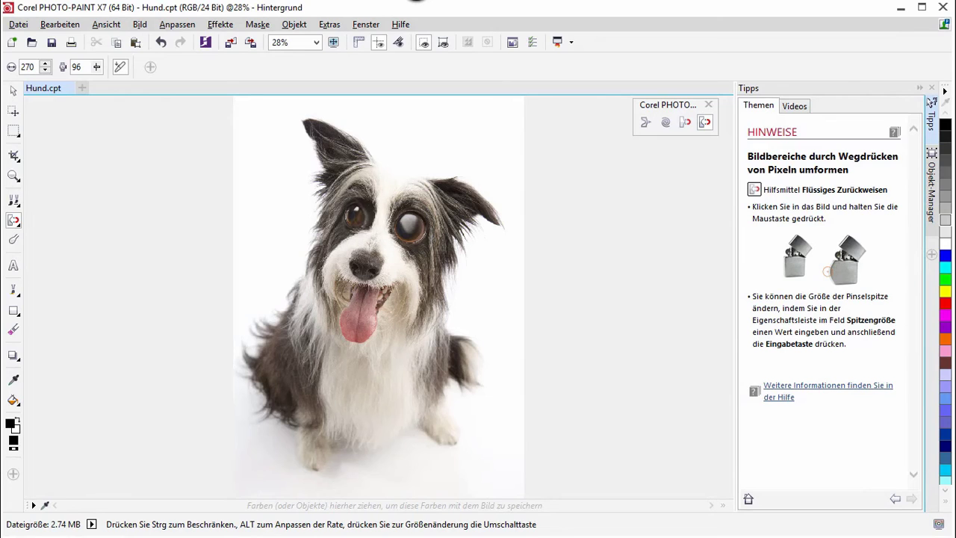
left_click_drag(369, 254, 370, 258)
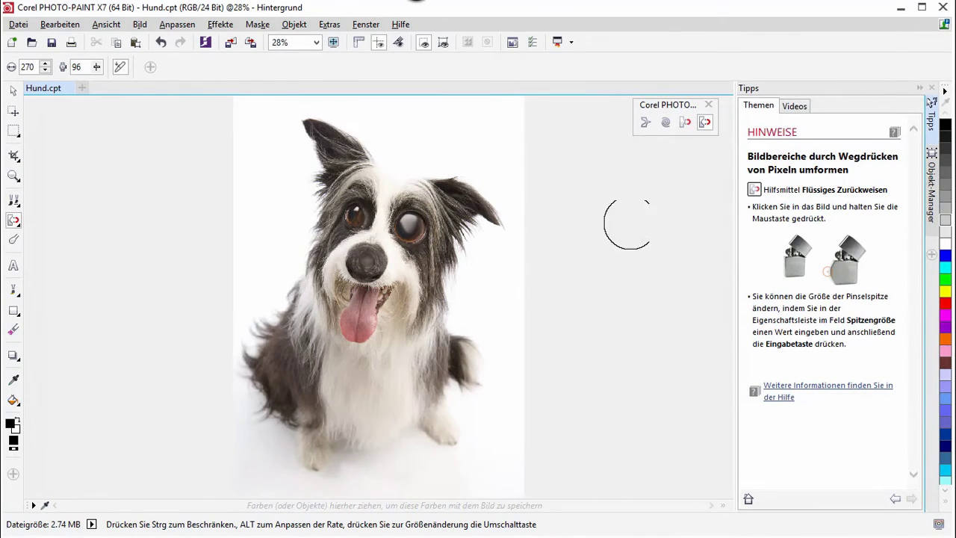
- Stretch both of the dog's ears and the tail outward using Flüssiges Verschmieren with tip size 270 and pressure 89
left_click(646, 126)
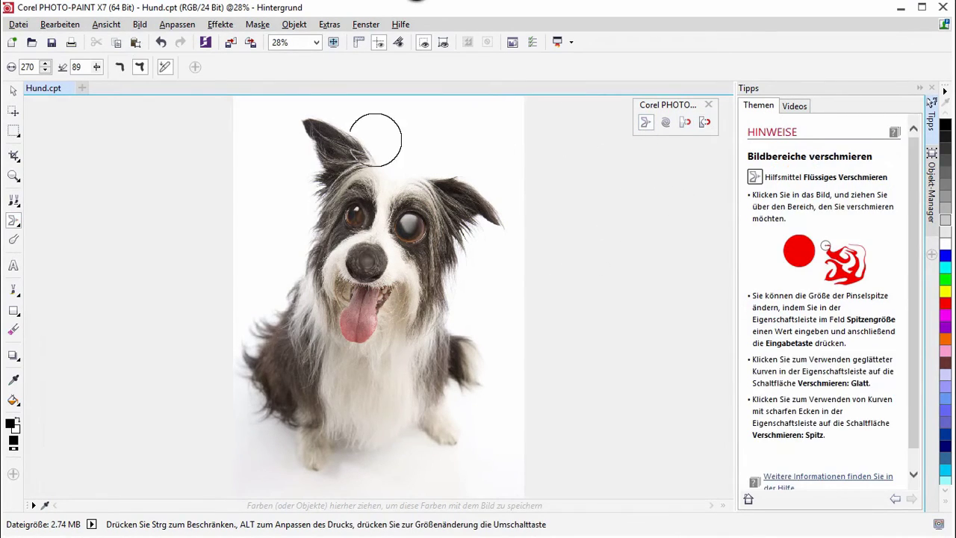
left_click_drag(322, 124, 238, 120)
left_click_drag(321, 143, 225, 123)
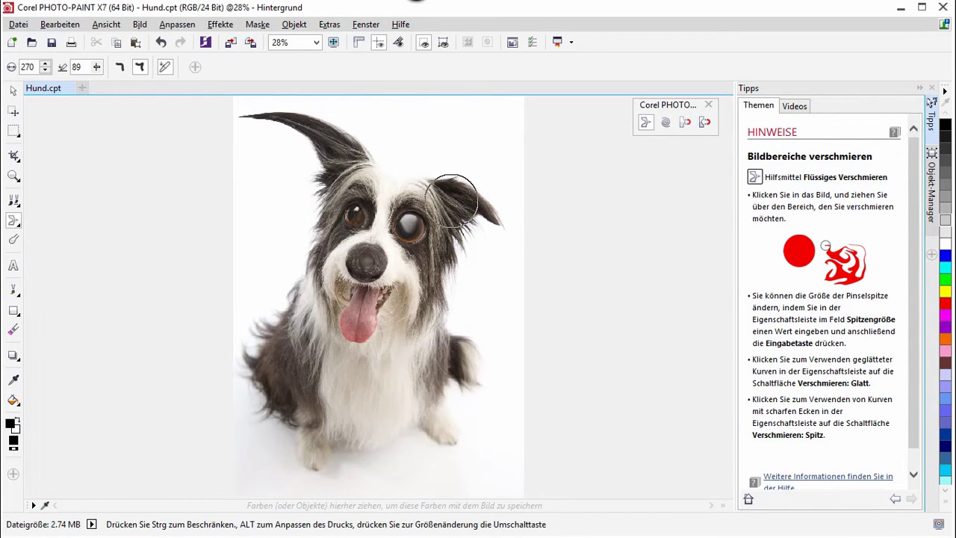
left_click_drag(454, 200, 516, 260)
mouse_move(480, 205)
left_mouse_down()
mouse_move(508, 330)
mouse_move(474, 346)
mouse_move(528, 380)
left_mouse_up()
- Smear the fur on the left side of the dog's body outward and lengthen the tongue down over the chest
left_click_drag(296, 319, 263, 314)
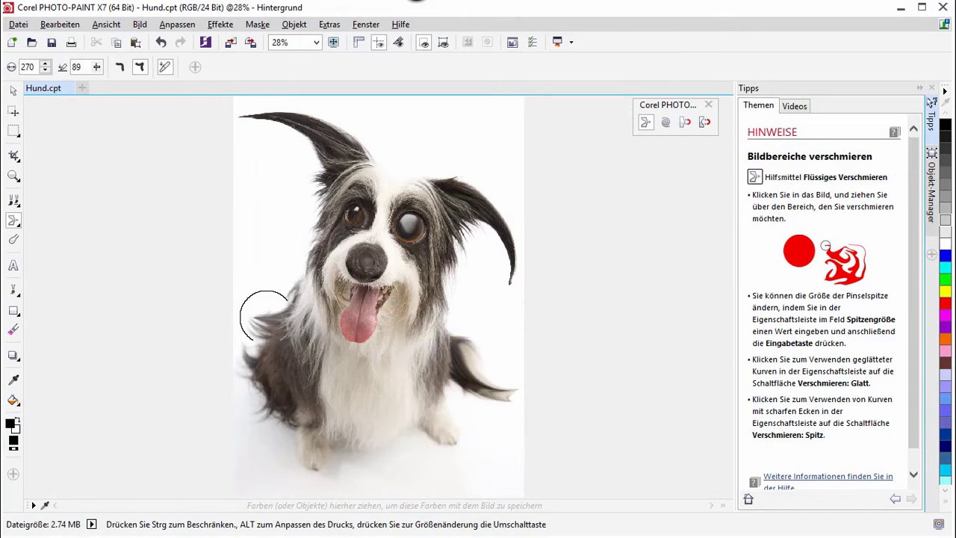
mouse_move(286, 353)
left_mouse_down()
mouse_move(262, 351)
mouse_move(261, 378)
left_mouse_up()
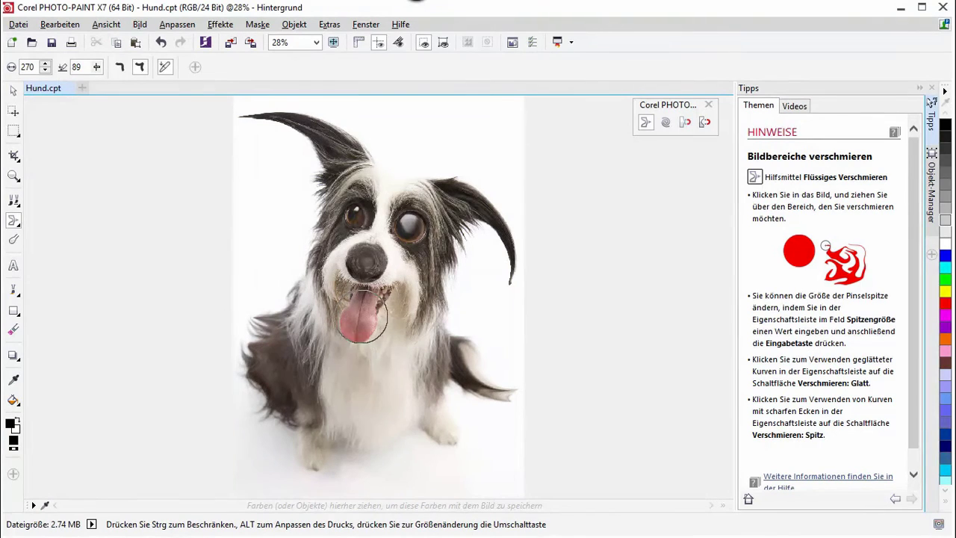
left_click_drag(362, 308, 349, 383)
left_click_drag(350, 345, 351, 380)
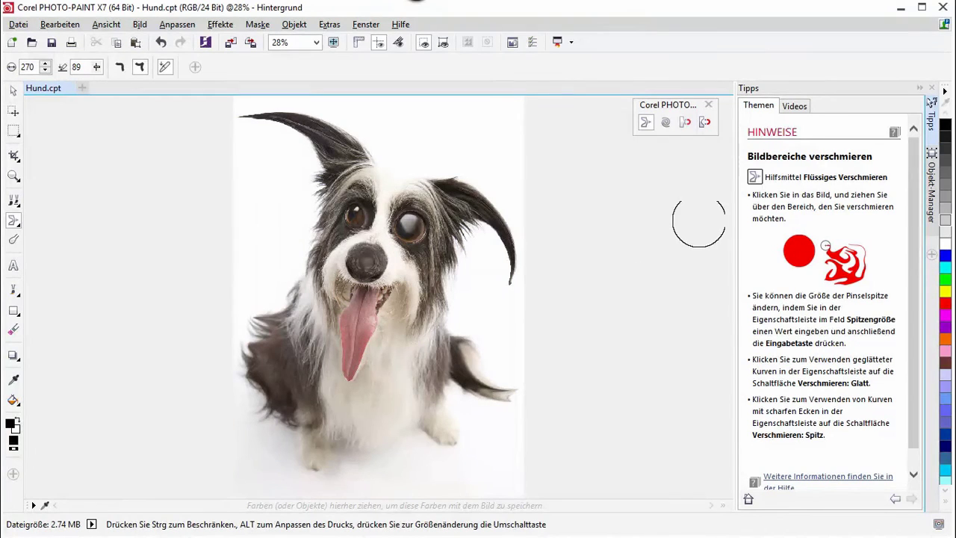
- Swirl the tip of the dog's stretched tail with the liquid swirl tool
left_click(665, 122)
left_click_drag(495, 384, 499, 385)
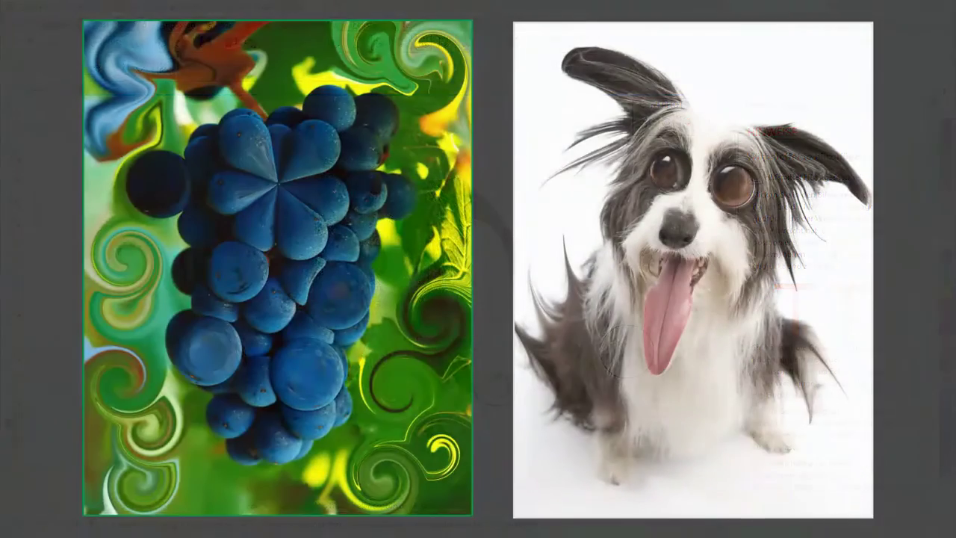